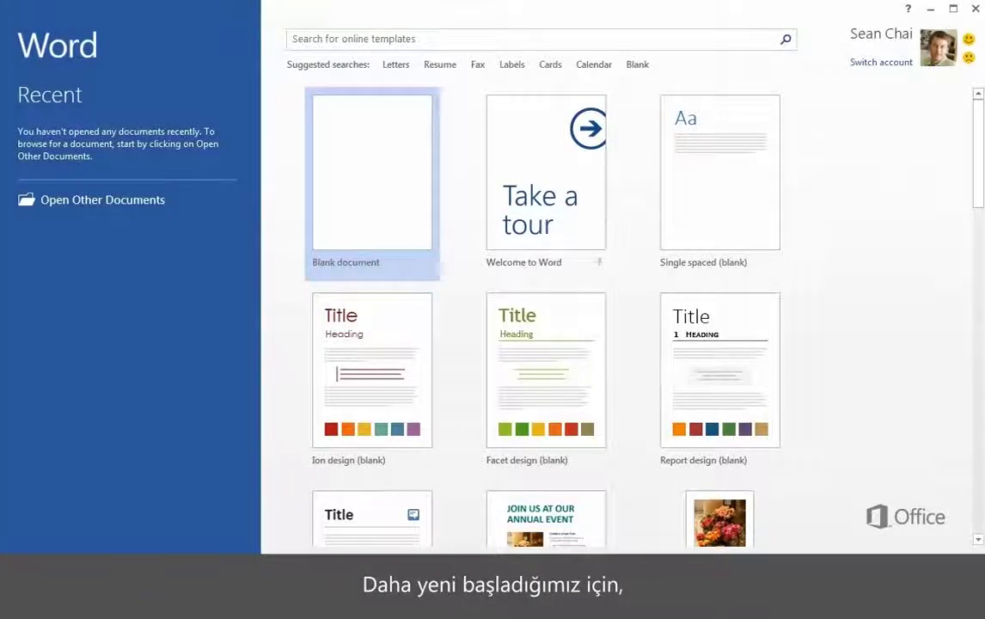
# - Create a new blank document from the Word start screen
pyautogui.click(338, 210)
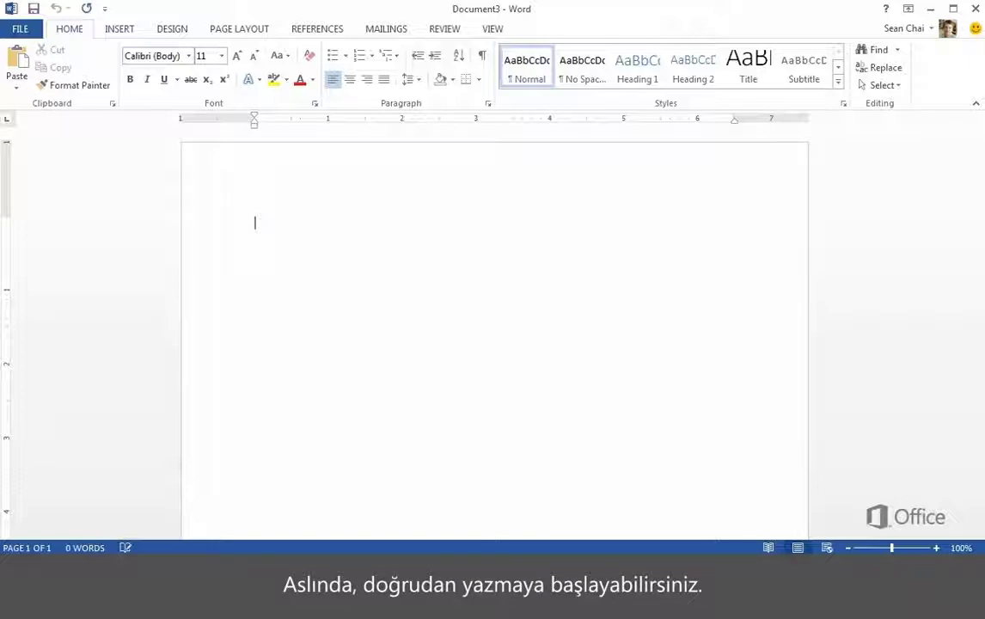
# - Type the title 'Employee insurance benfits' on the first line
pyautogui.write('Employee insu')
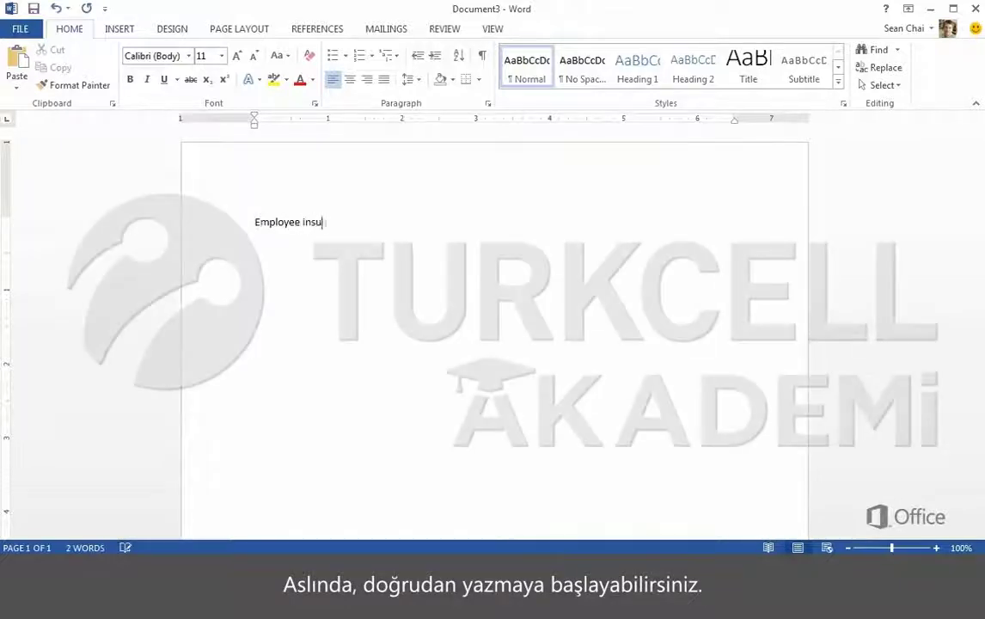
pyautogui.write('rance benfits')
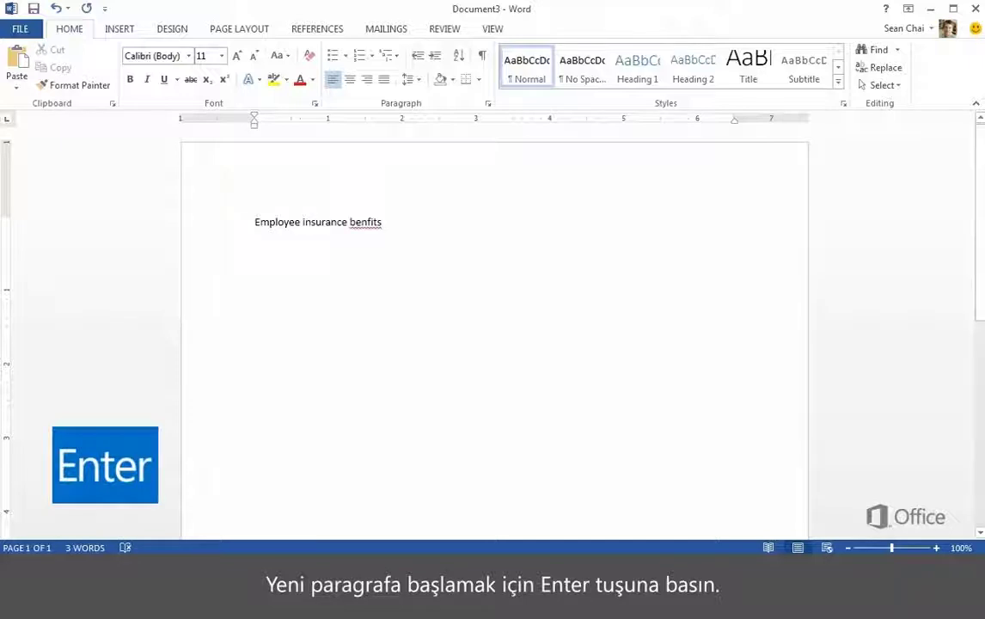
# - Add the intro paragraph on employee health benefits, ending with 'choices.' instead of 'decisions'
pyautogui.press('Return')
pyautogui.write('This document ')
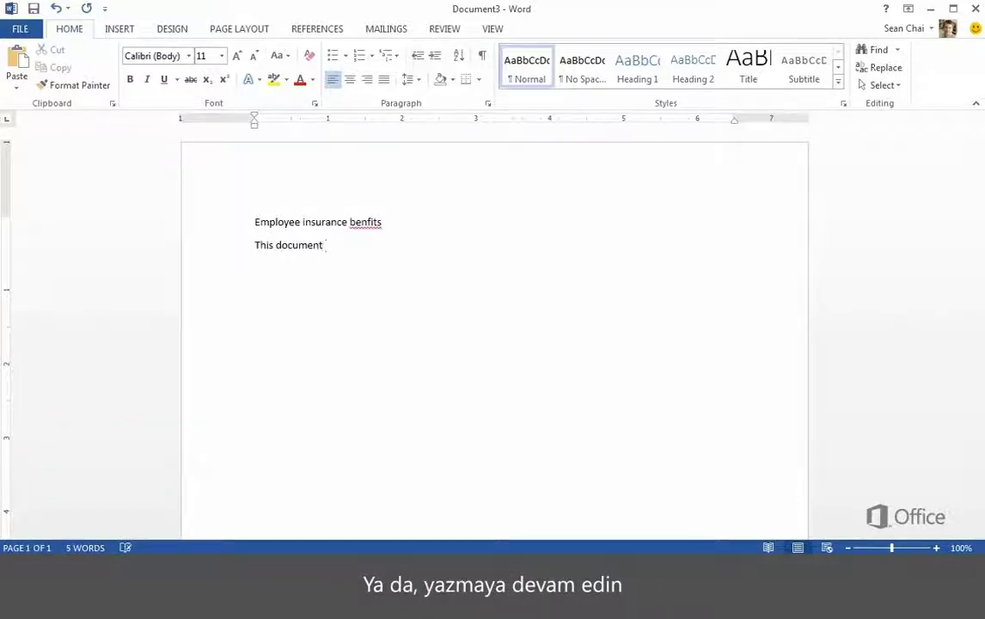
pyautogui.write('contains important information about your employee health benefits as an employee of Consolidated ')
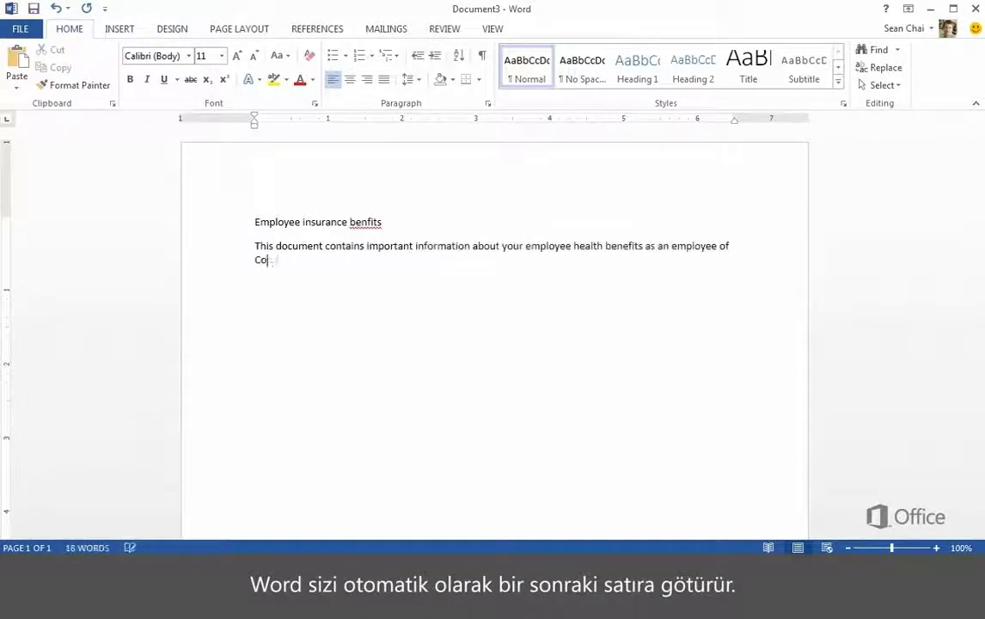
pyautogui.write('Messenger. Please read it carefully. Some sections require that you make decisions')
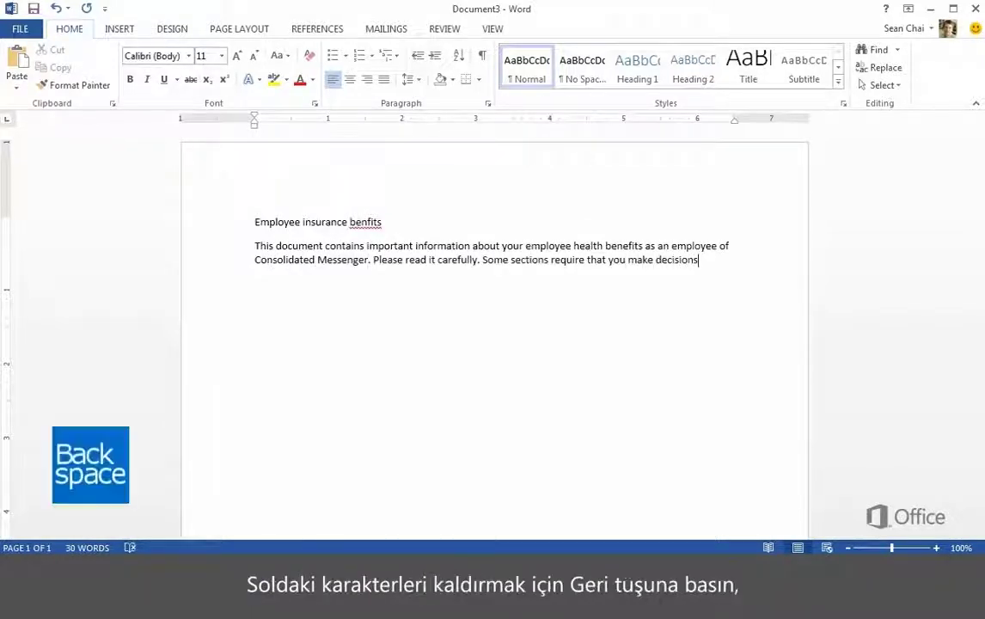
pyautogui.press('BackSpace')
pyautogui.press('BackSpace')
pyautogui.press('BackSpace')
pyautogui.press('BackSpace')
pyautogui.press('BackSpace')
pyautogui.press('BackSpace')
pyautogui.press('BackSpace')
pyautogui.press('BackSpace')
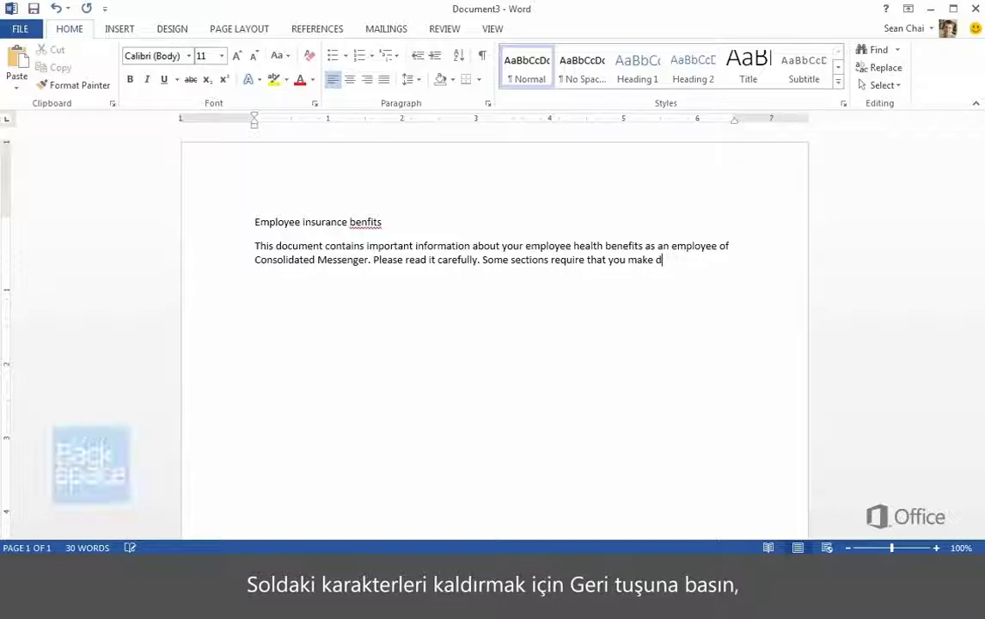
pyautogui.write('choices.')
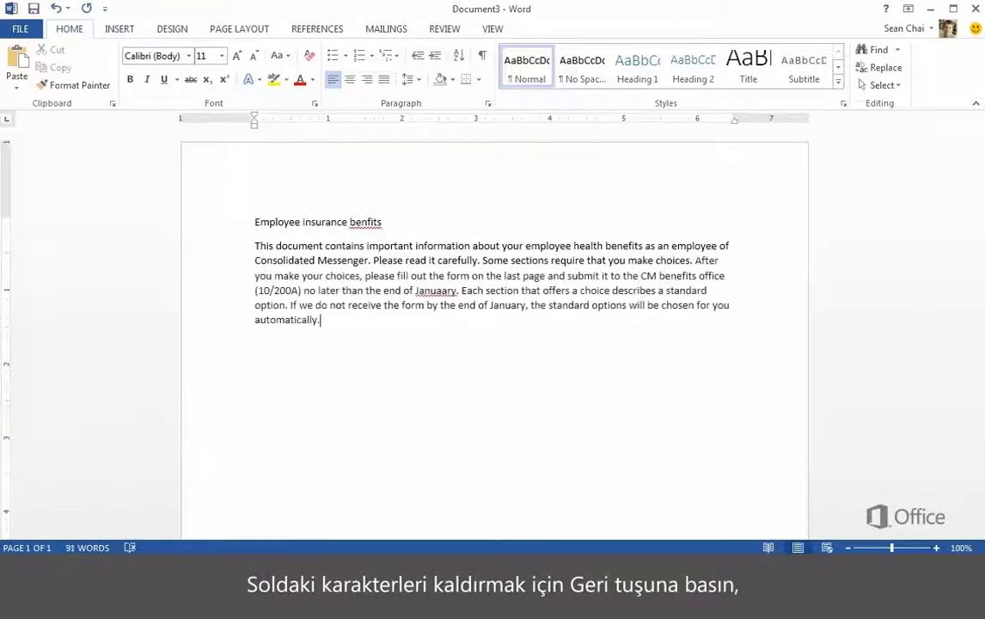
# - Fix the typo 'Januaary' so it reads 'January'
pyautogui.press('Up')
pyautogui.press('Up')
pyautogui.press('Right')
pyautogui.press('Right')
pyautogui.press('Right')
pyautogui.press('Right')
pyautogui.press('Right')
pyautogui.press('Right')
pyautogui.press('Right')
pyautogui.press('Right')
pyautogui.press('Right')
pyautogui.press('Right')
pyautogui.press('Right')
pyautogui.press('Right')
pyautogui.press('Right')
pyautogui.press('Right')
pyautogui.press('Right')
pyautogui.press('Right')
pyautogui.press('Right')
pyautogui.press('Right')
pyautogui.press('Right')
pyautogui.press('Right')
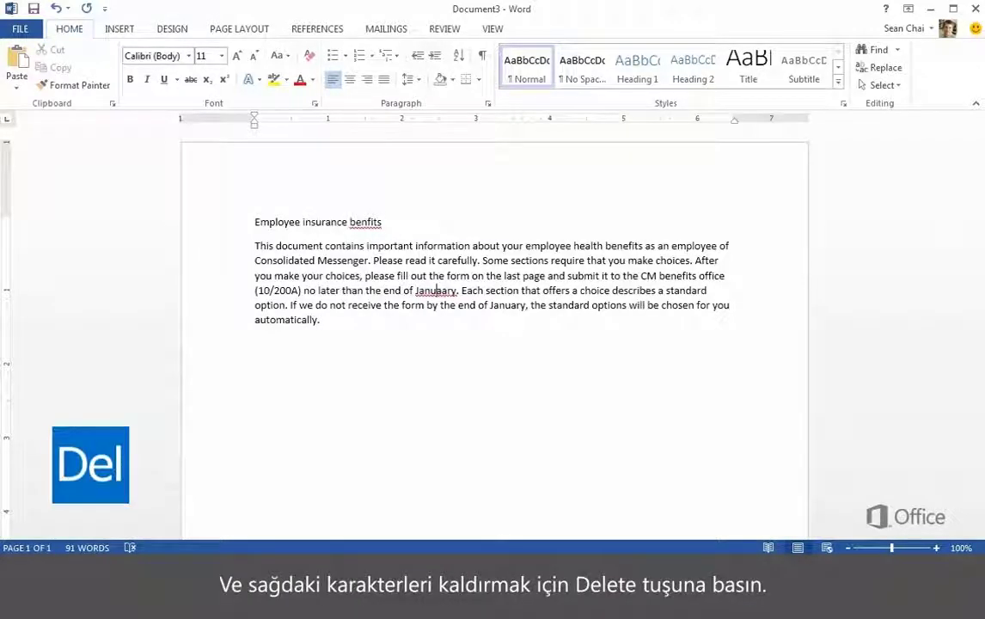
pyautogui.press('Delete')
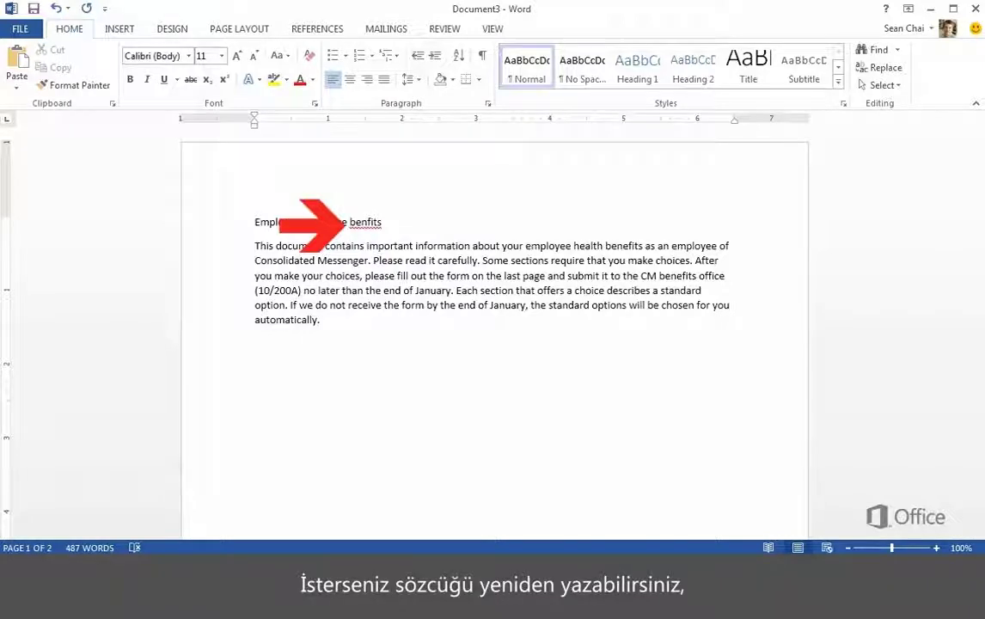
# - Correct 'benfits' in the title to 'benefits' using the spelling suggestion
pyautogui.rightClick(366, 222)
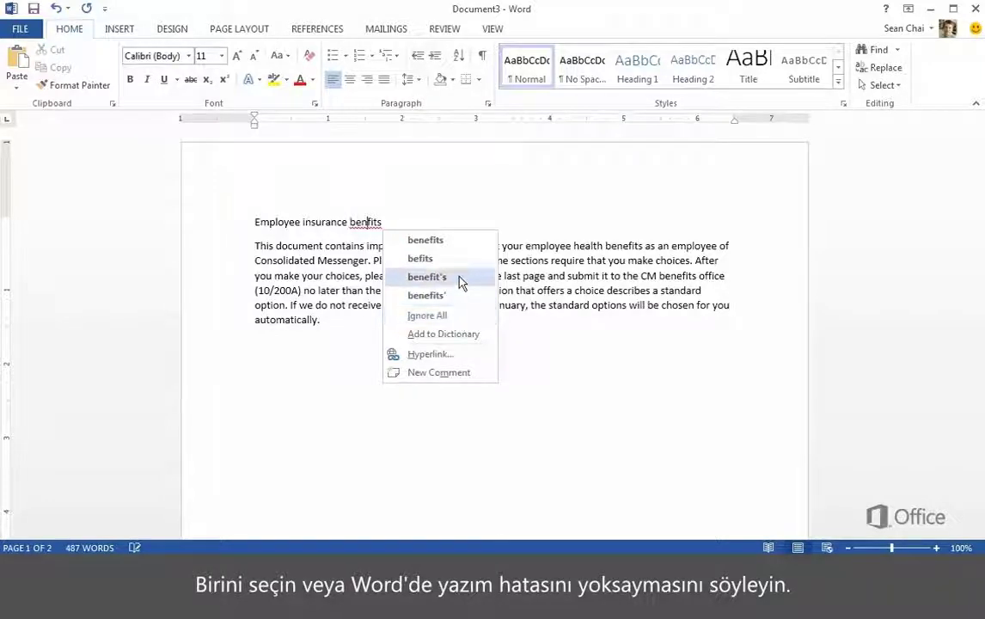
pyautogui.click(425, 240)
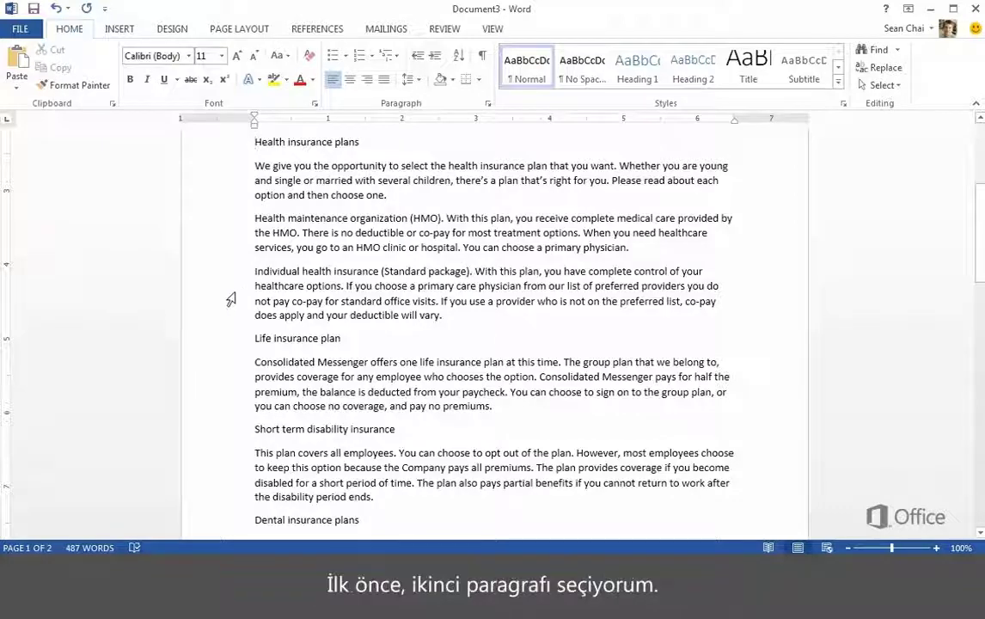
pyautogui.moveTo(253, 275)
pyautogui.mouseDown()
pyautogui.moveTo(420, 294)
pyautogui.moveTo(473, 330)
pyautogui.mouseUp()
pyautogui.hotkey('ctrl', 'c')
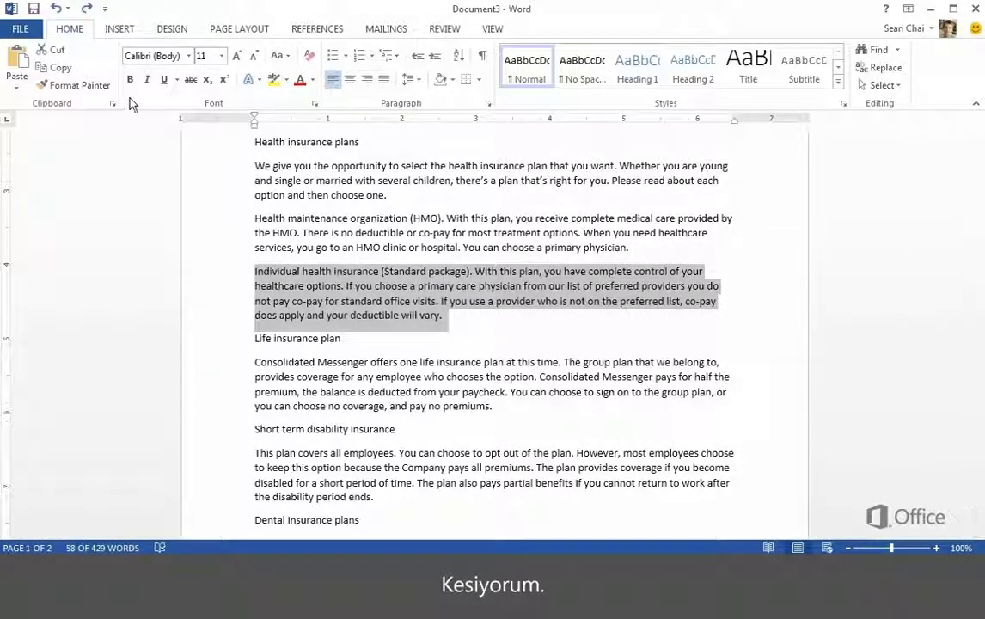
pyautogui.click(57, 50)
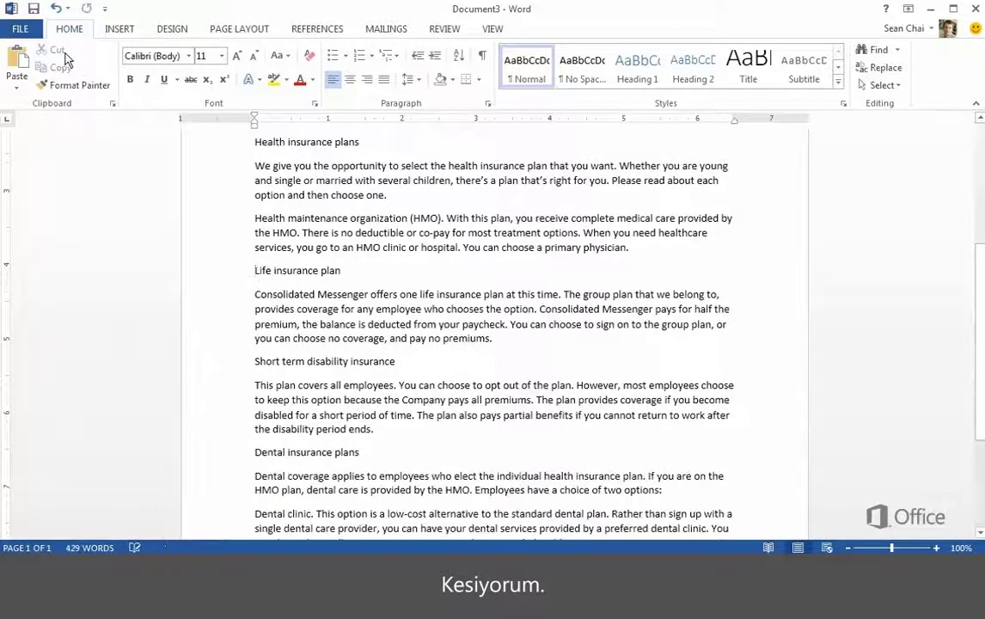
pyautogui.click(255, 219)
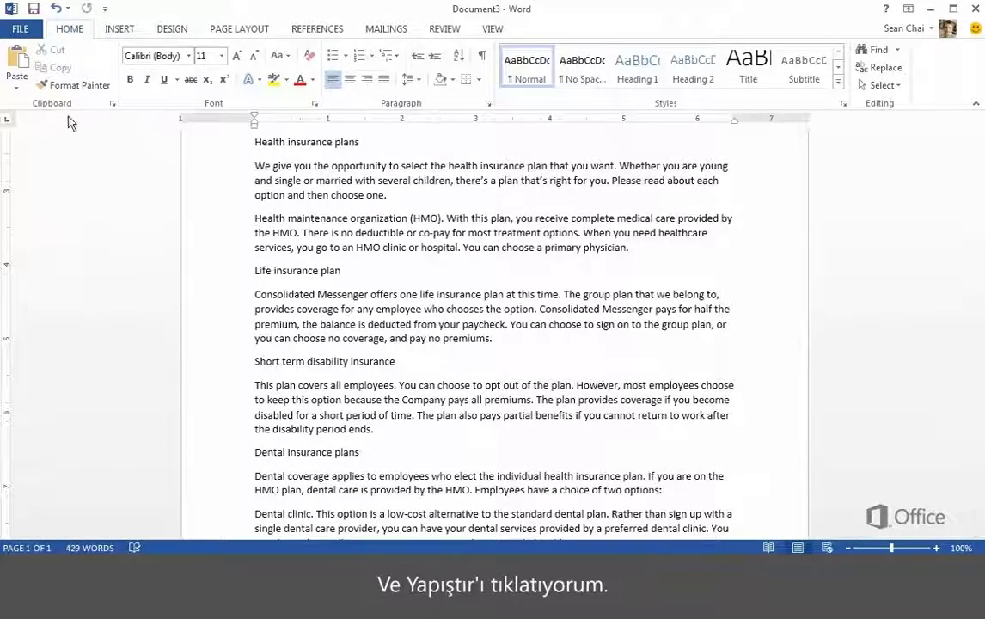
pyautogui.click(19, 60)
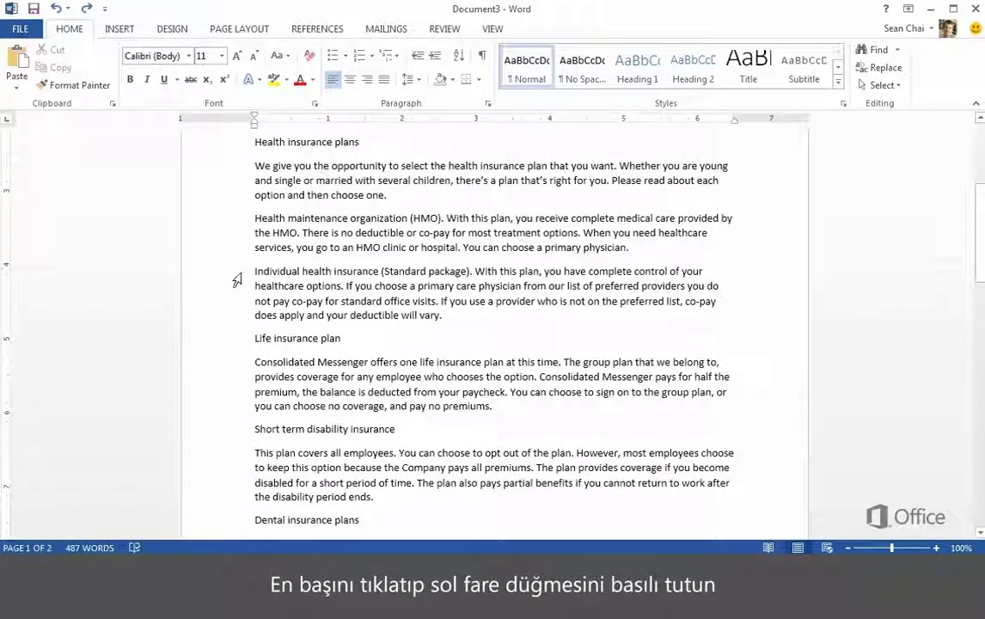
# - Highlight the full 'Individual health insurance' paragraph, starting from the word 'choose'
pyautogui.moveTo(253, 272); pyautogui.dragTo(445, 322)
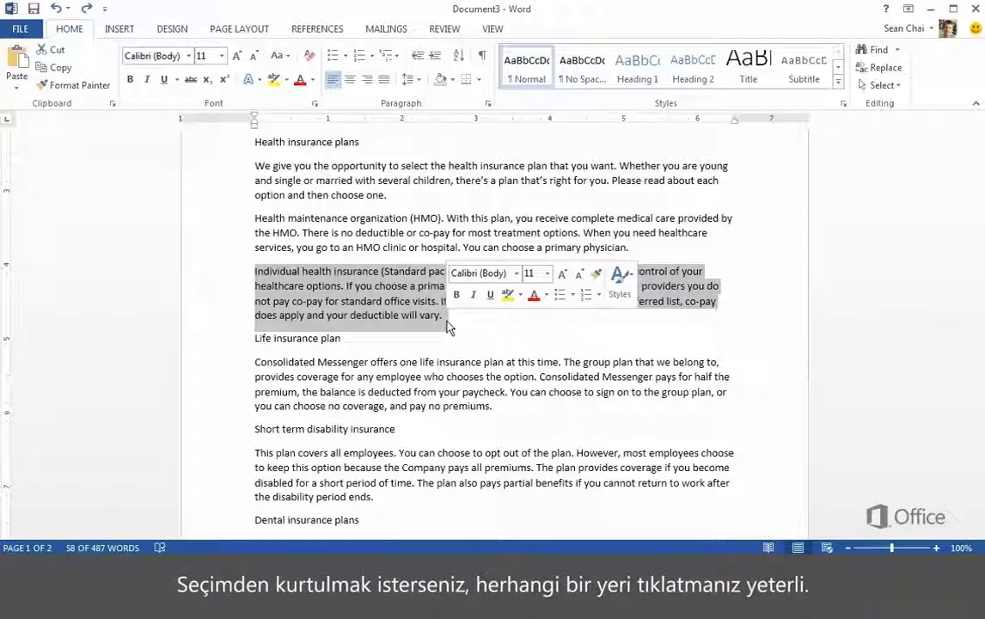
pyautogui.click(362, 286)
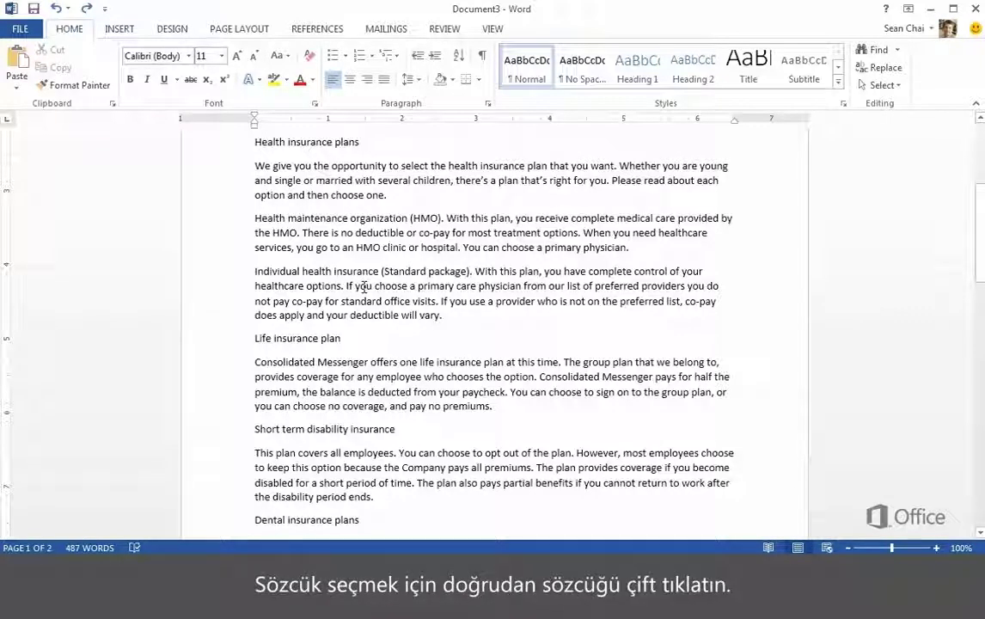
pyautogui.doubleClick(389, 289)
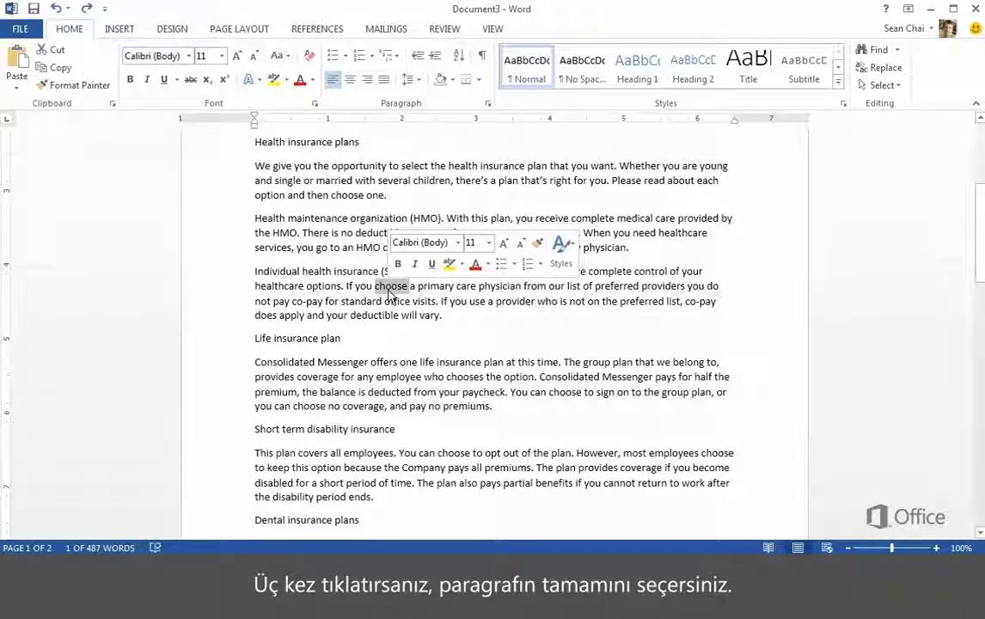
pyautogui.tripleClick(389, 295)
pyautogui.hotkey('ctrl', 'c')
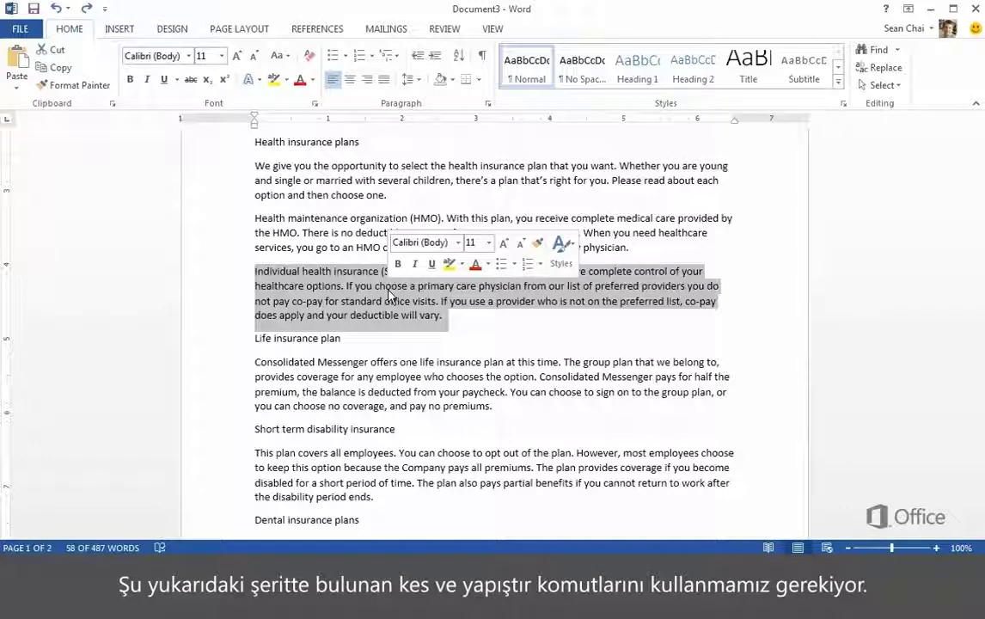
# - Cut the selected Individual health insurance paragraph using Cut on the HOME tab
pyautogui.click(119, 29)
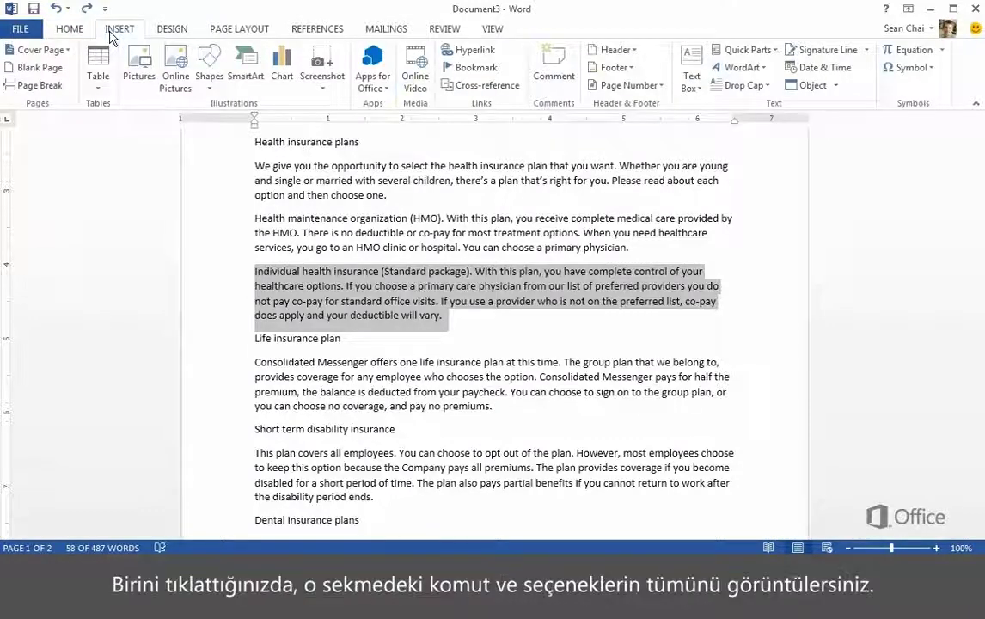
pyautogui.click(167, 31)
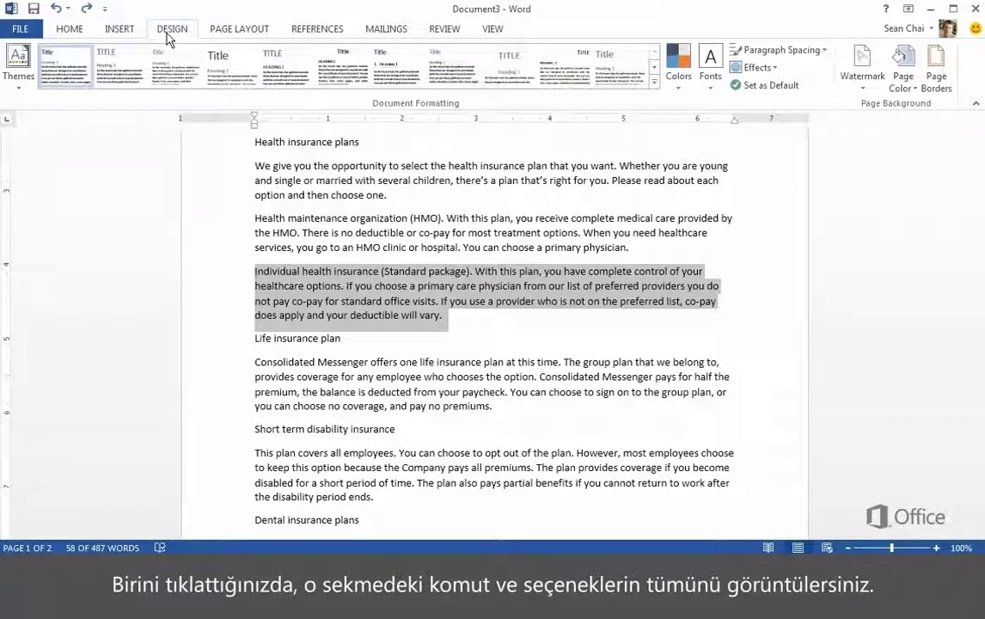
pyautogui.click(71, 29)
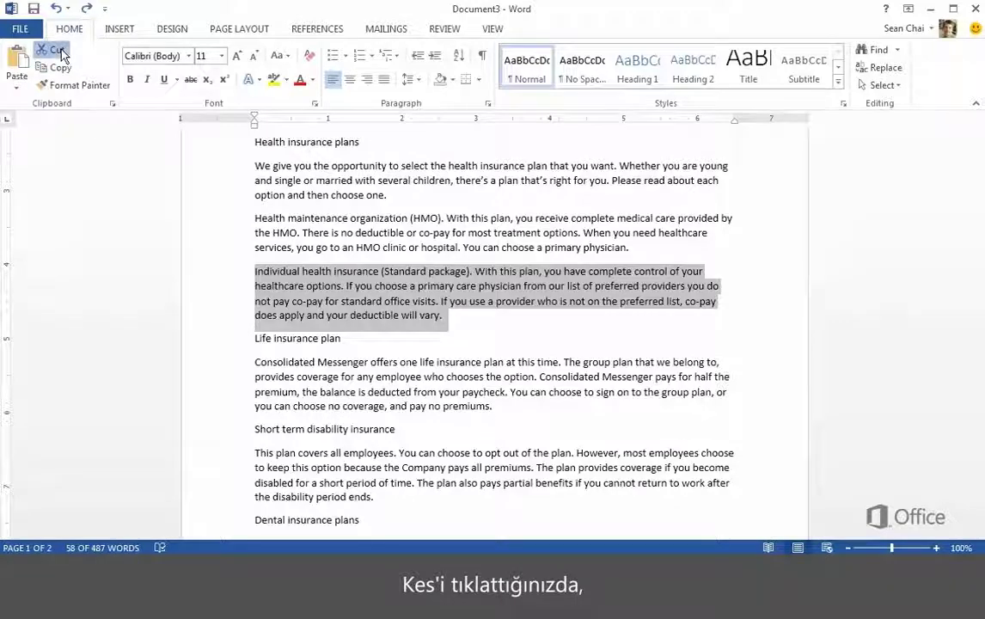
pyautogui.click(57, 50)
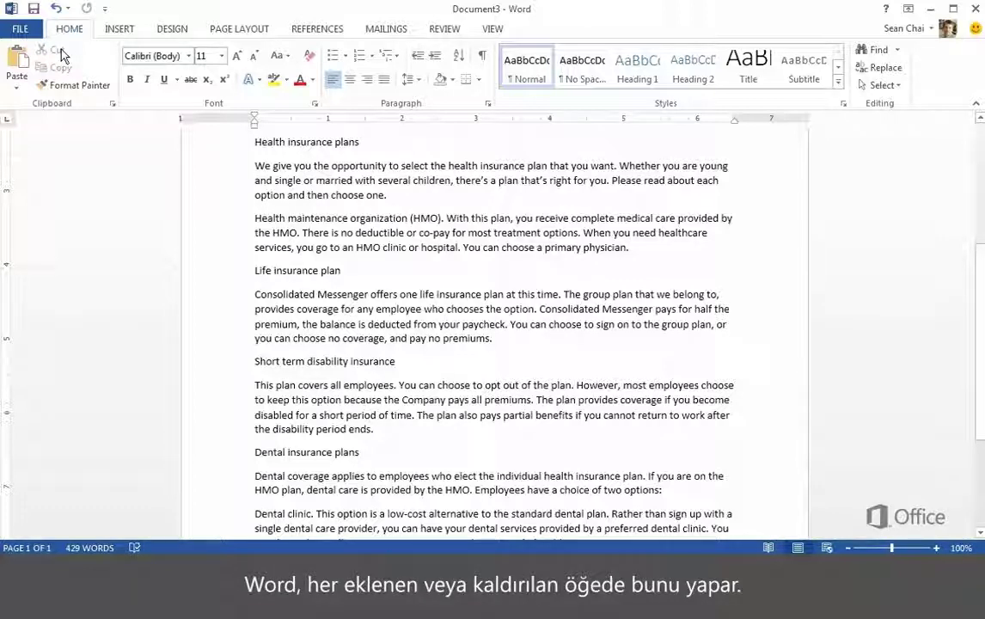
# - Paste the cut paragraph at the start of the HMO paragraph
pyautogui.click(253, 217)
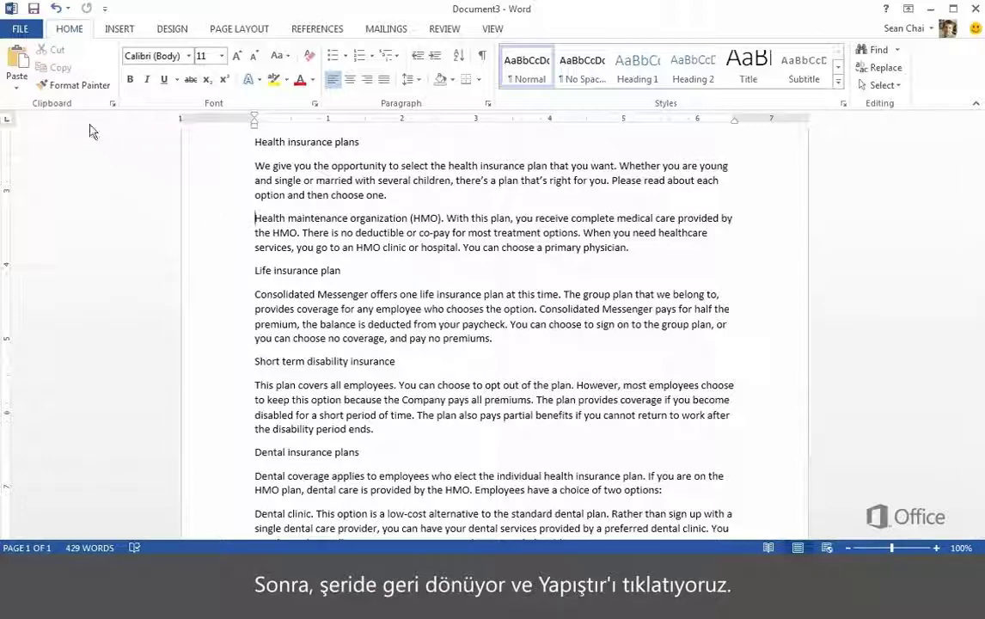
pyautogui.click(19, 58)
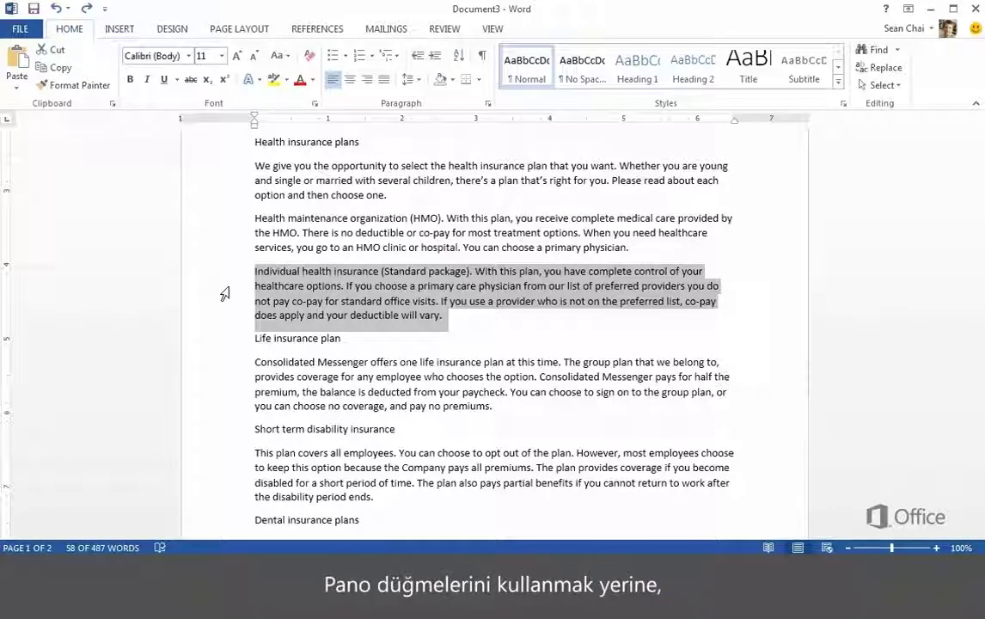
# - Drag the Individual health insurance paragraph above the HMO paragraph and deselect it
pyautogui.click(287, 292)
pyautogui.moveTo(286, 293)
pyautogui.mouseDown()
pyautogui.moveTo(257, 268)
pyautogui.moveTo(255, 220)
pyautogui.mouseUp()
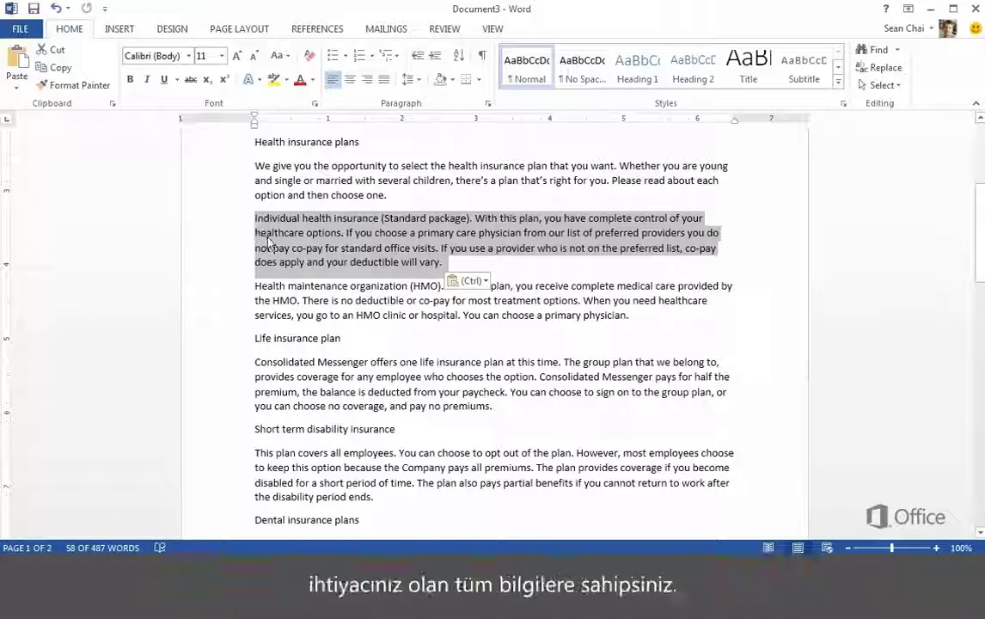
pyautogui.click(286, 249)
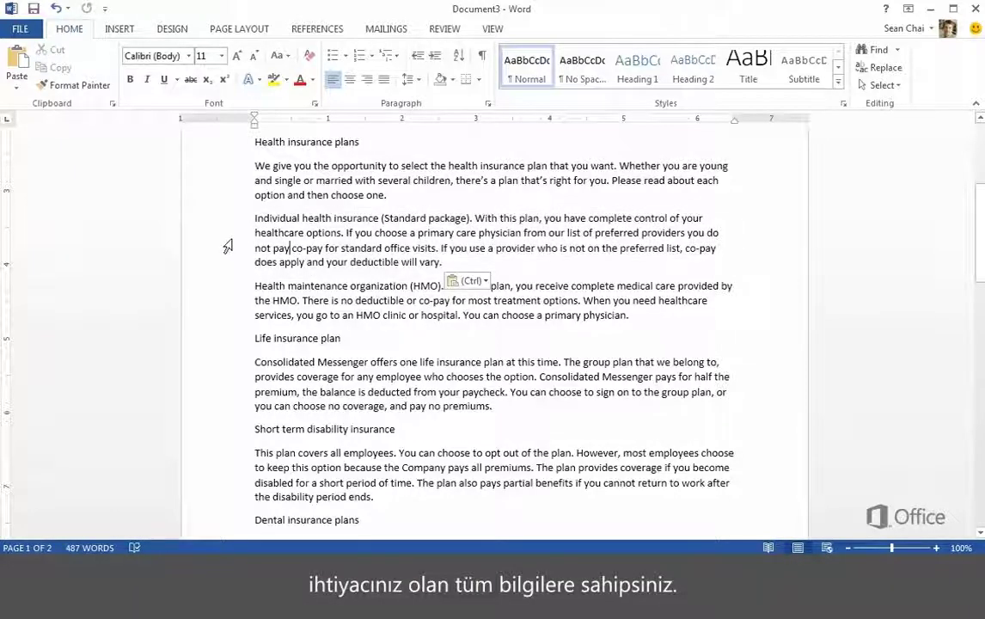